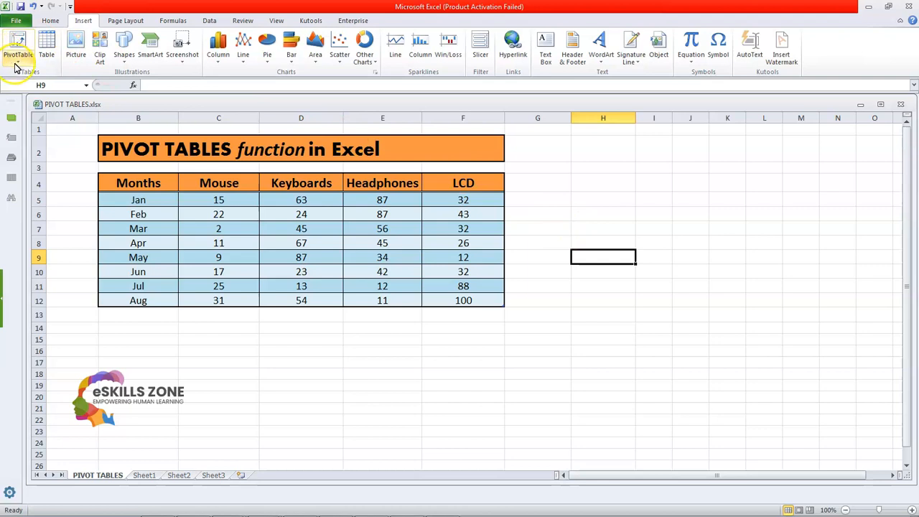
Create a PivotTable from the monthly product table in B4:F12 (Table3), placed on the existing worksheet at H9
{"action": "left_click", "coordinate": [40, 79]}
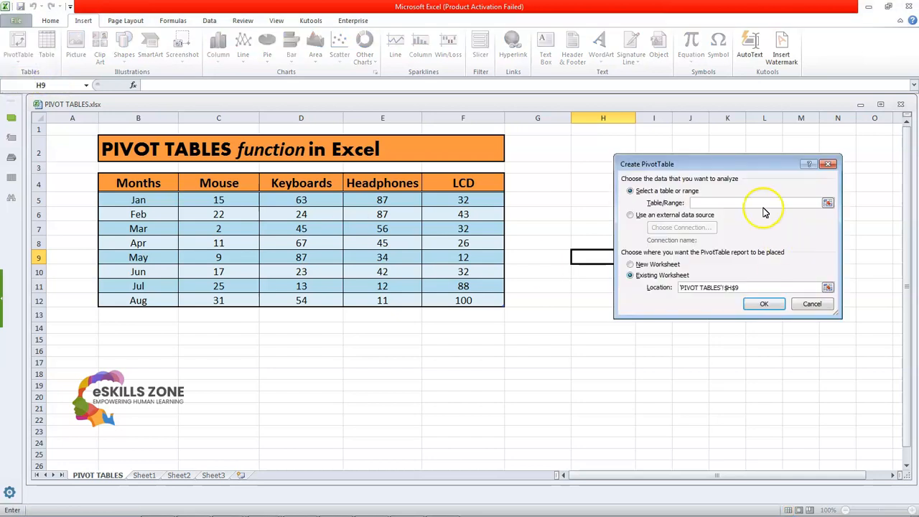
{"action": "left_click_drag", "start_coordinate": [684, 162], "coordinate": [649, 142]}
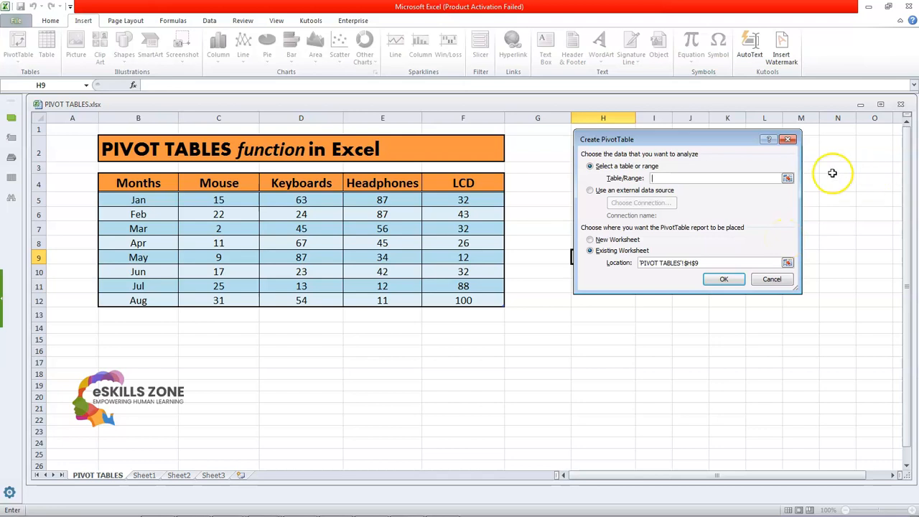
{"action": "left_click", "coordinate": [646, 180]}
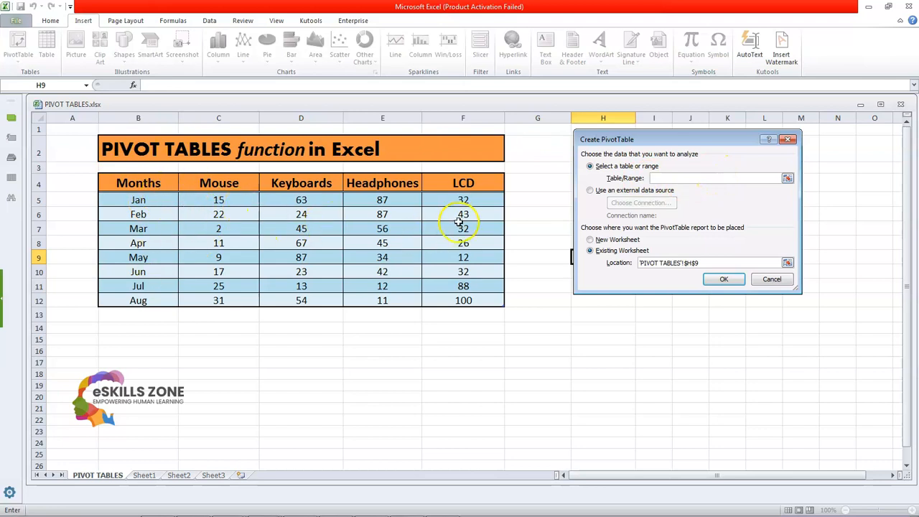
{"action": "left_click_drag", "start_coordinate": [147, 188], "coordinate": [438, 306]}
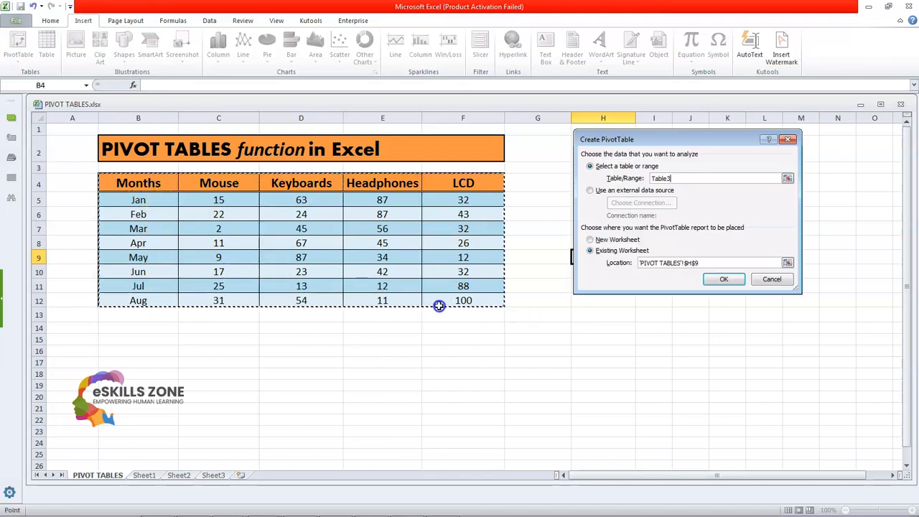
{"action": "left_click", "coordinate": [732, 280]}
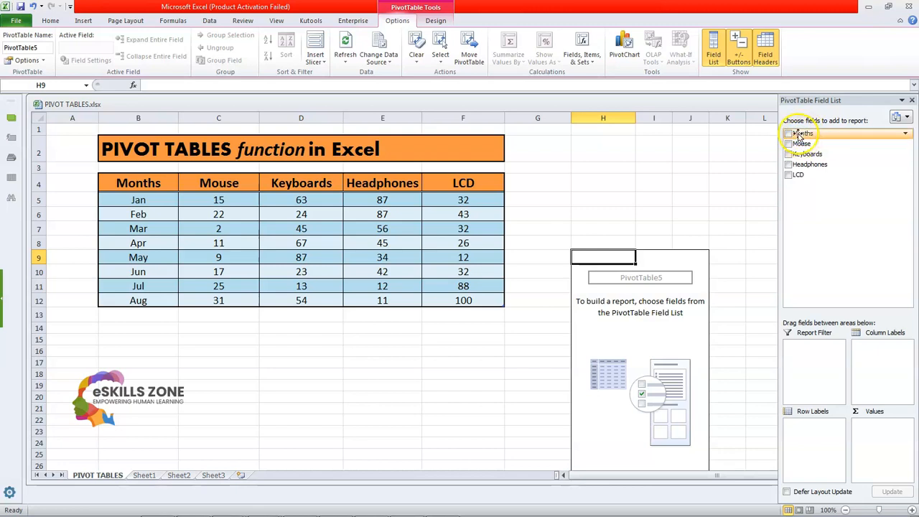
Add the Months, Mouse, Keyboards, Headphones and LCD fields to the PivotTable report
{"action": "left_click", "coordinate": [789, 134]}
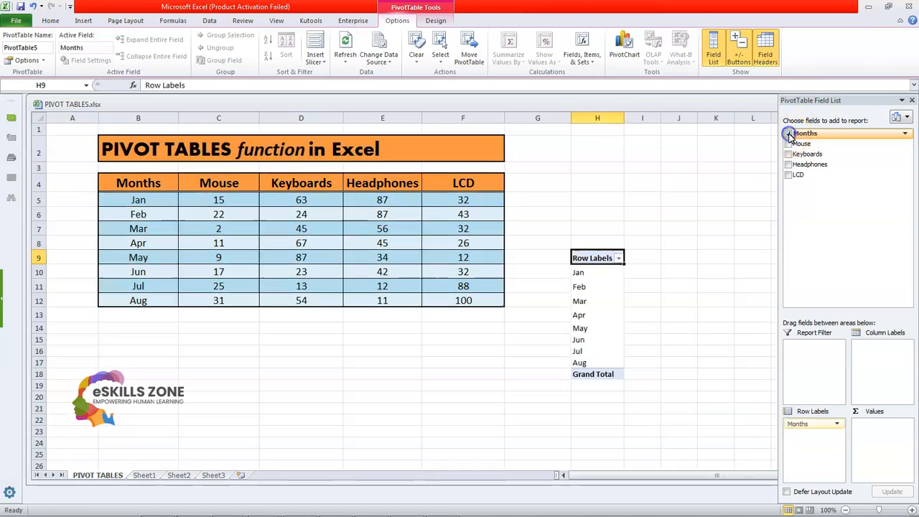
{"action": "left_click", "coordinate": [788, 144]}
{"action": "left_click", "coordinate": [787, 154]}
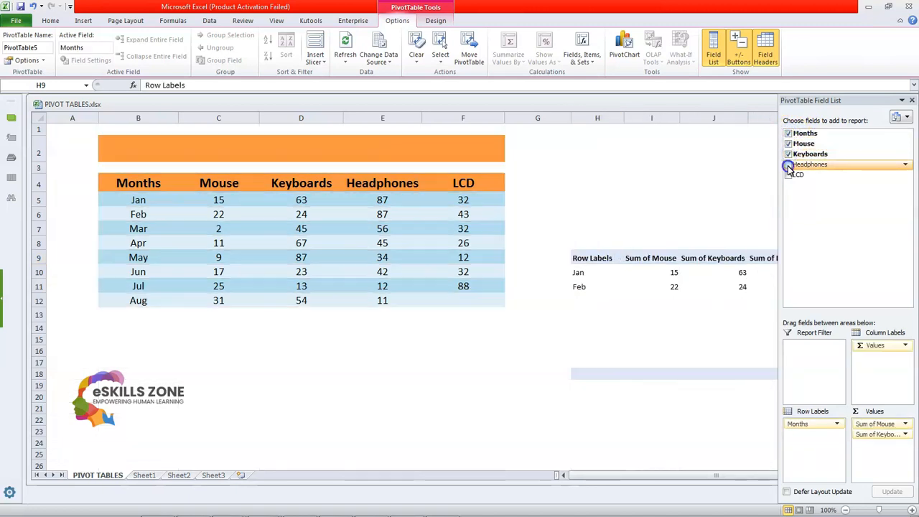
{"action": "left_click", "coordinate": [787, 164]}
{"action": "left_click", "coordinate": [789, 175]}
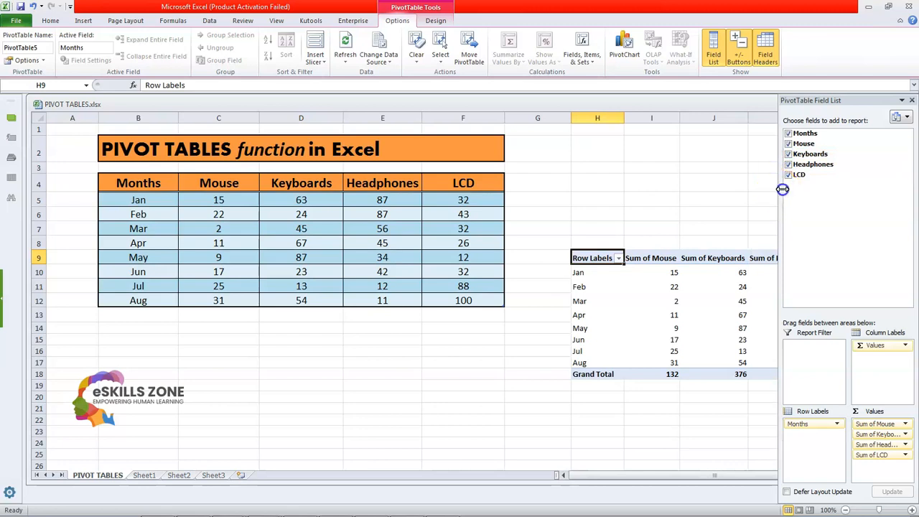
Undock the PivotTable Field List over the source table and enlarge it so the field names in all areas are readable
{"action": "left_click_drag", "start_coordinate": [820, 101], "coordinate": [414, 103]}
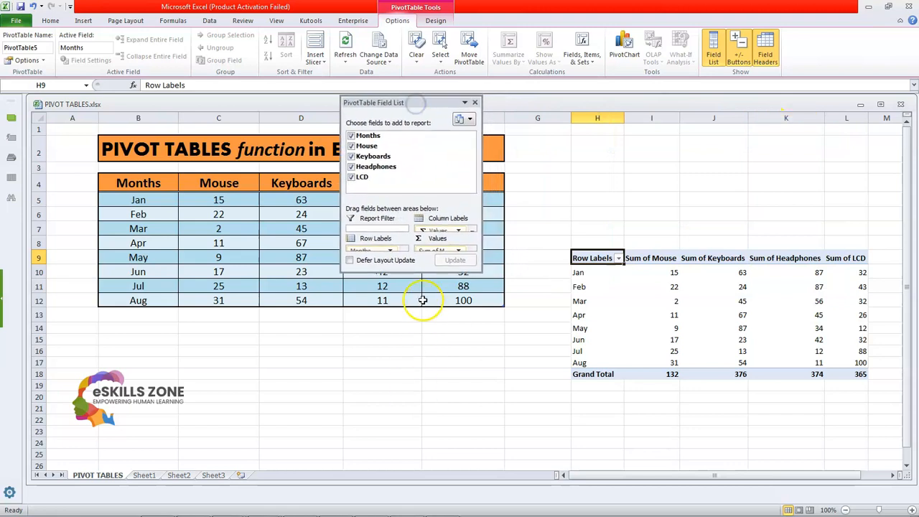
{"action": "left_click_drag", "start_coordinate": [424, 271], "coordinate": [415, 475]}
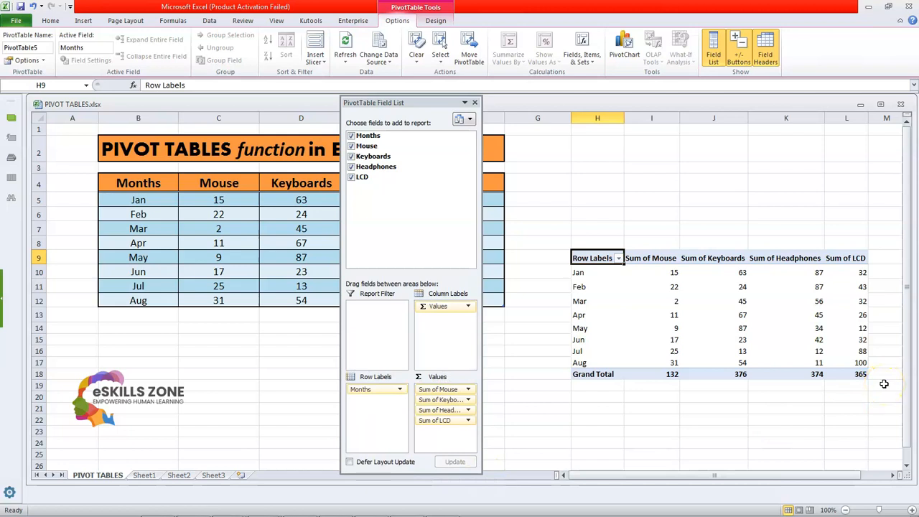
{"action": "mouse_move", "coordinate": [656, 269]}
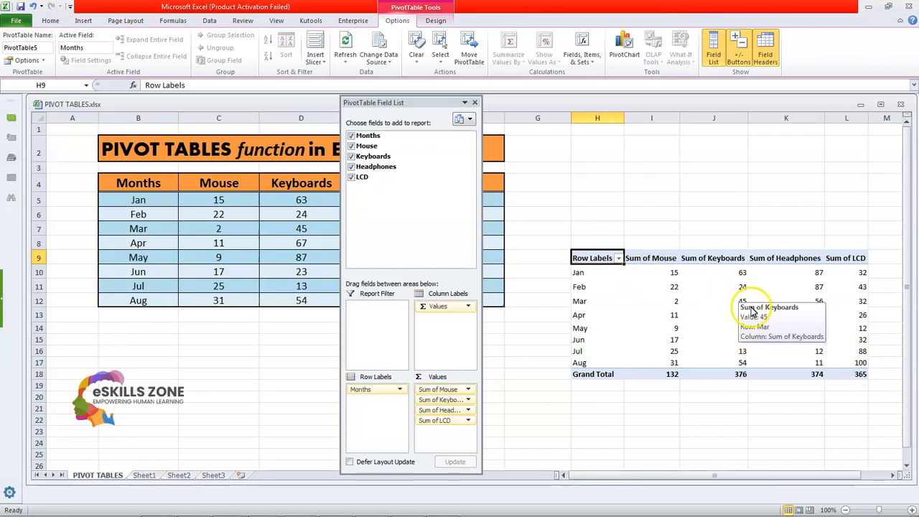
{"action": "mouse_move", "coordinate": [838, 302]}
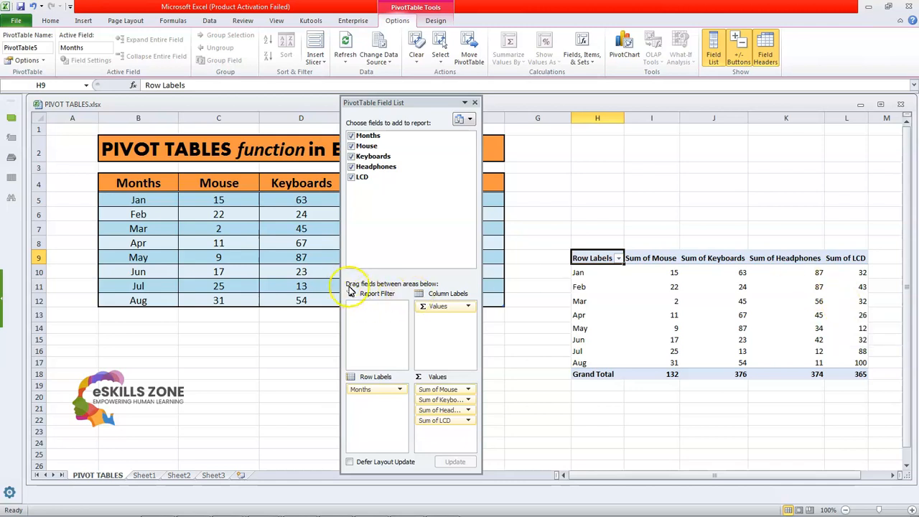
{"action": "left_click_drag", "start_coordinate": [340, 280], "coordinate": [277, 285]}
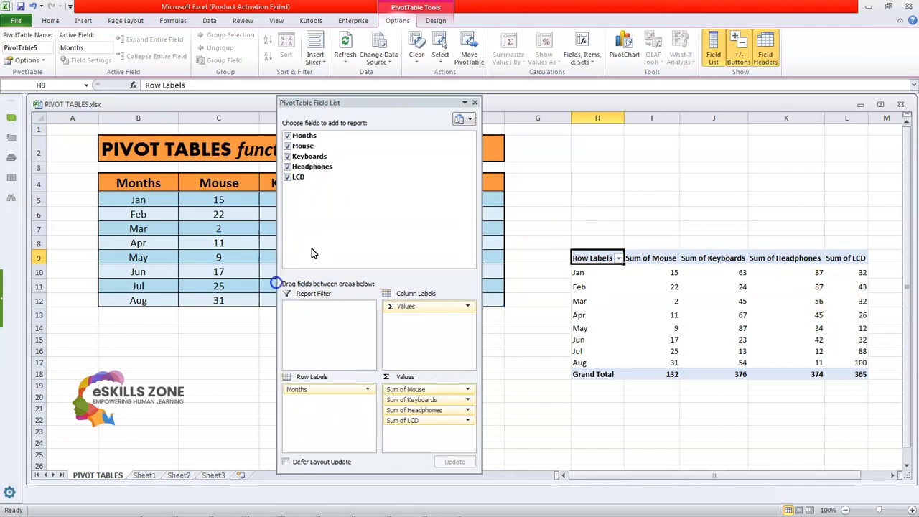
{"action": "left_click_drag", "start_coordinate": [359, 103], "coordinate": [345, 87]}
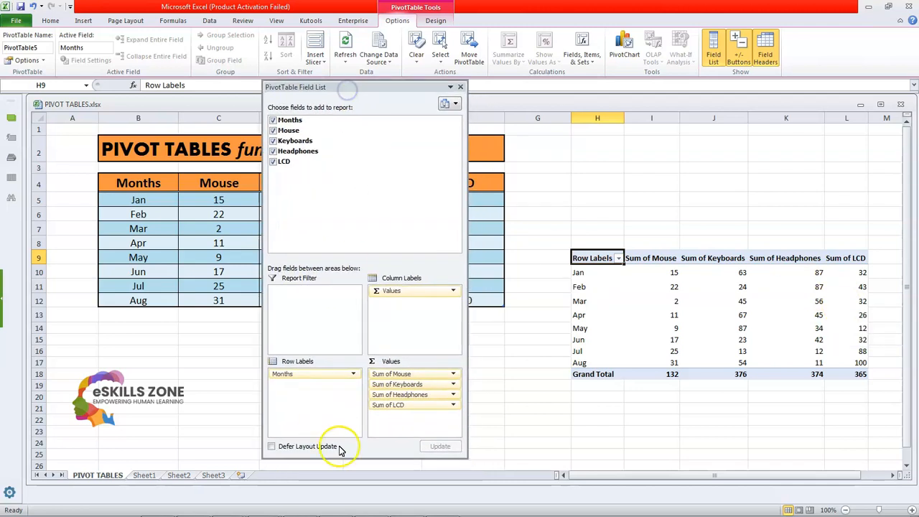
{"action": "left_click_drag", "start_coordinate": [346, 459], "coordinate": [346, 479]}
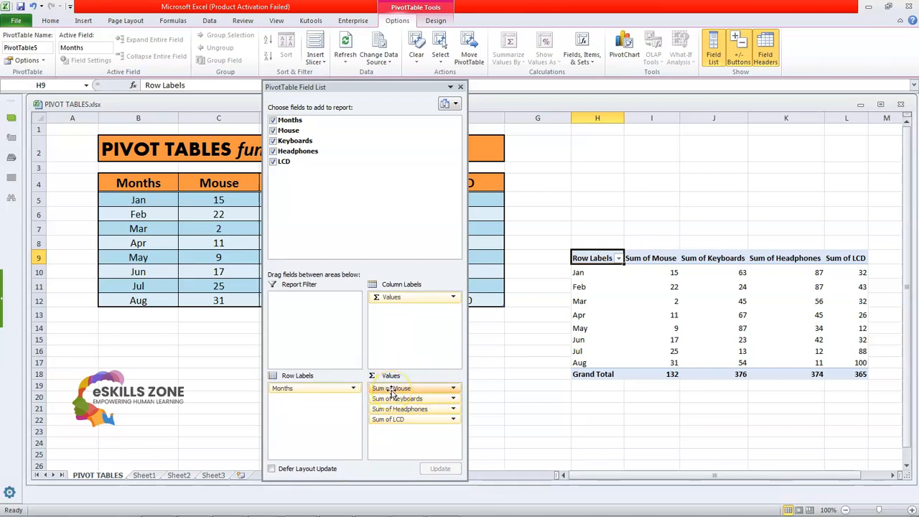
Change the Mouse value field to be summarized by Count
{"action": "mouse_move", "coordinate": [641, 290]}
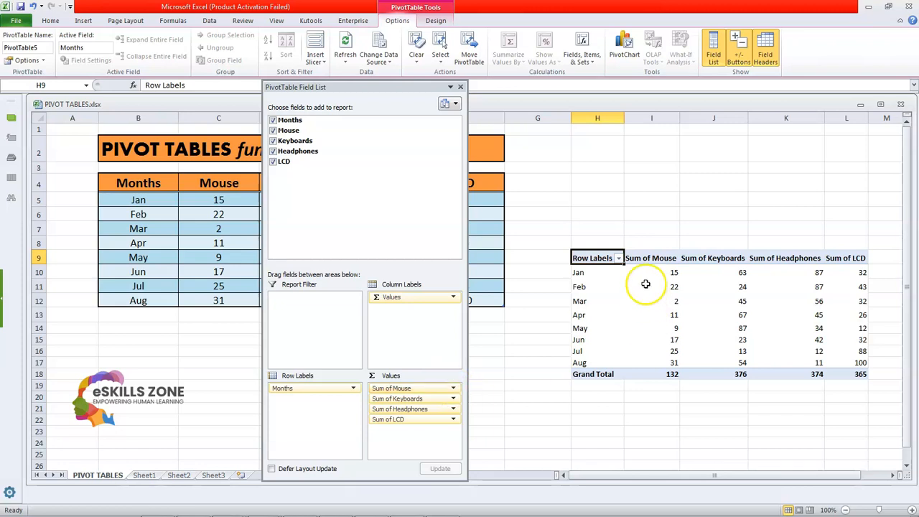
{"action": "left_click", "coordinate": [452, 389]}
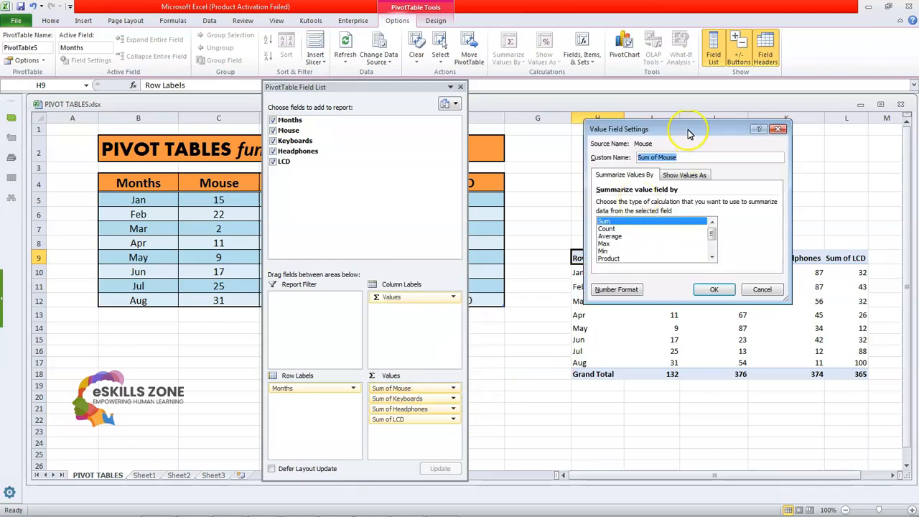
{"action": "left_click_drag", "start_coordinate": [679, 129], "coordinate": [363, 96]}
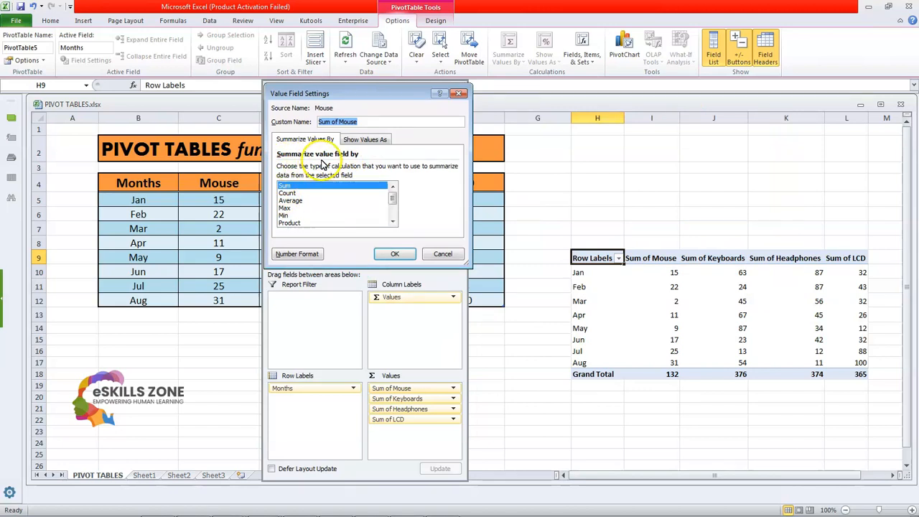
{"action": "left_click", "coordinate": [295, 193]}
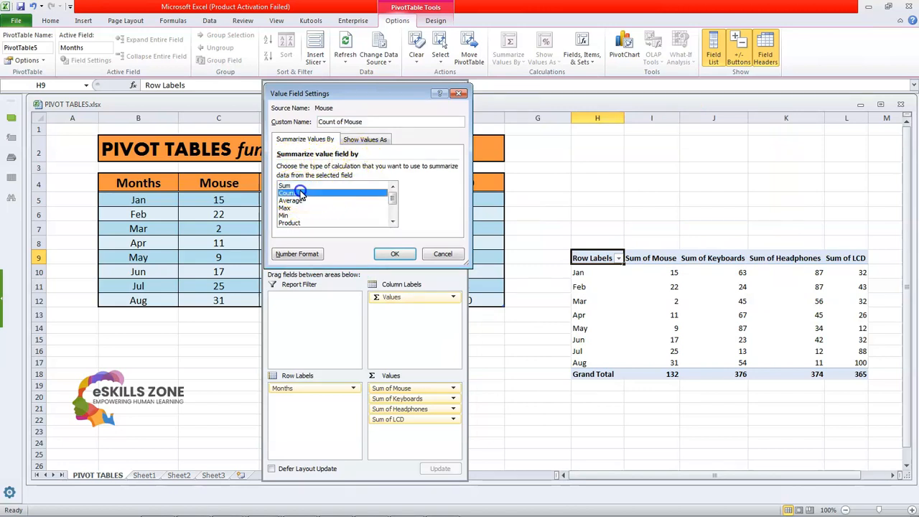
{"action": "left_click", "coordinate": [392, 254]}
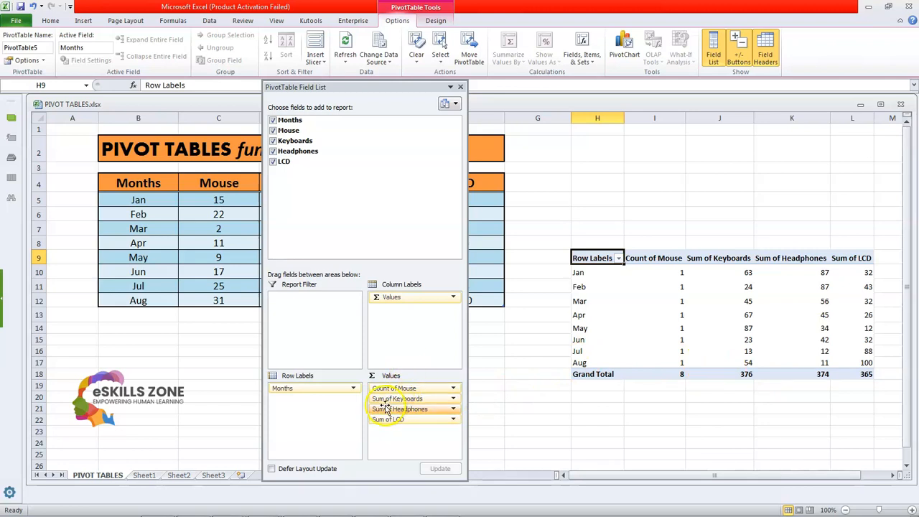
Change the Keyboards value field to be summarized by Average
{"action": "left_click", "coordinate": [454, 399]}
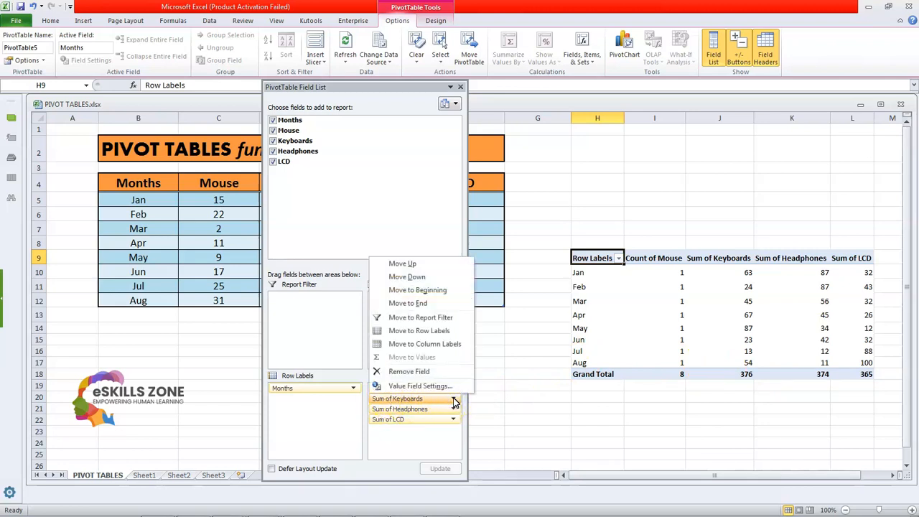
{"action": "left_click", "coordinate": [415, 389]}
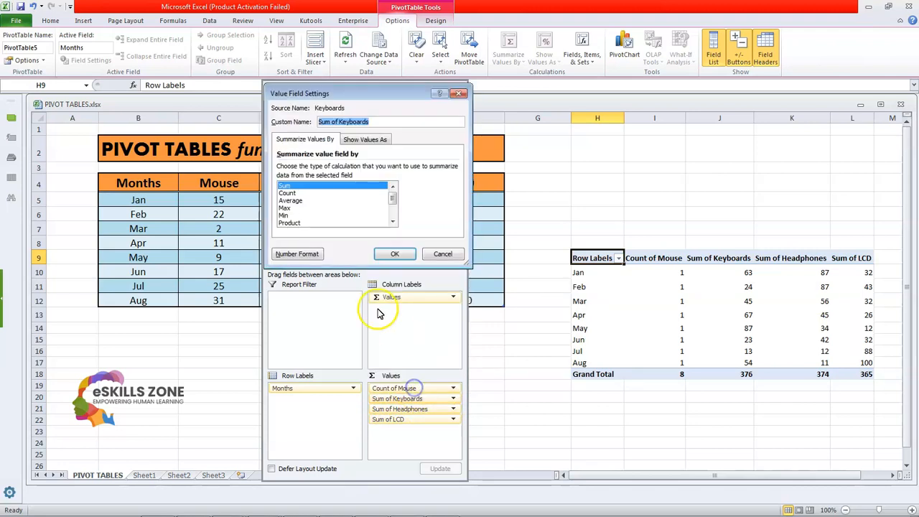
{"action": "left_click", "coordinate": [295, 200]}
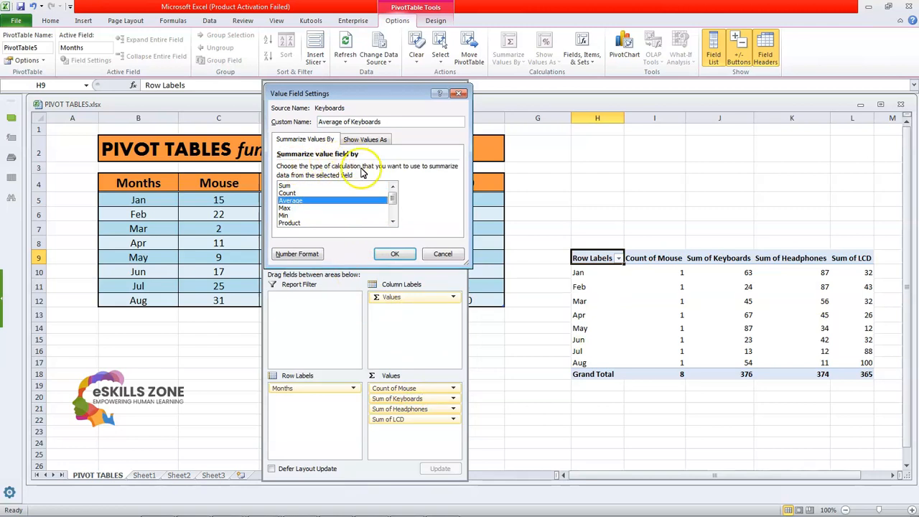
{"action": "left_click", "coordinate": [395, 255]}
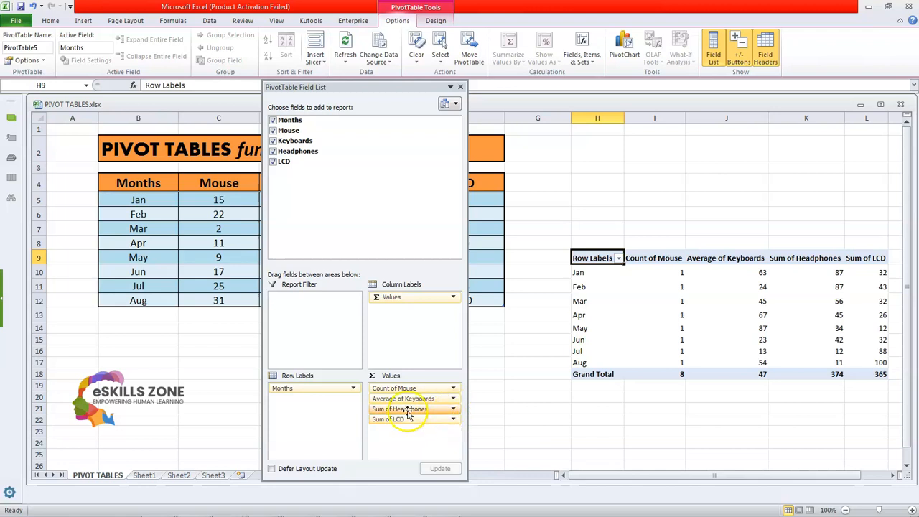
Change the Headphones value field to be summarized by Max
{"action": "left_click", "coordinate": [452, 410]}
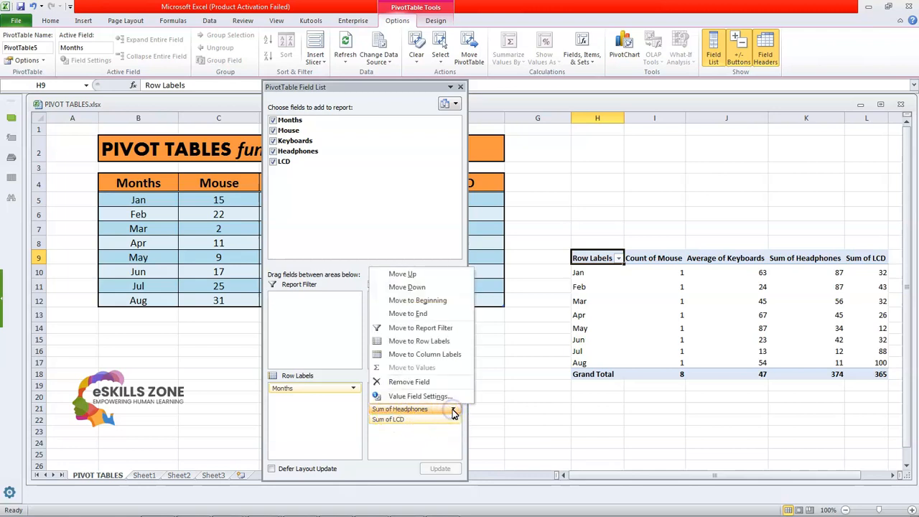
{"action": "left_click", "coordinate": [407, 389]}
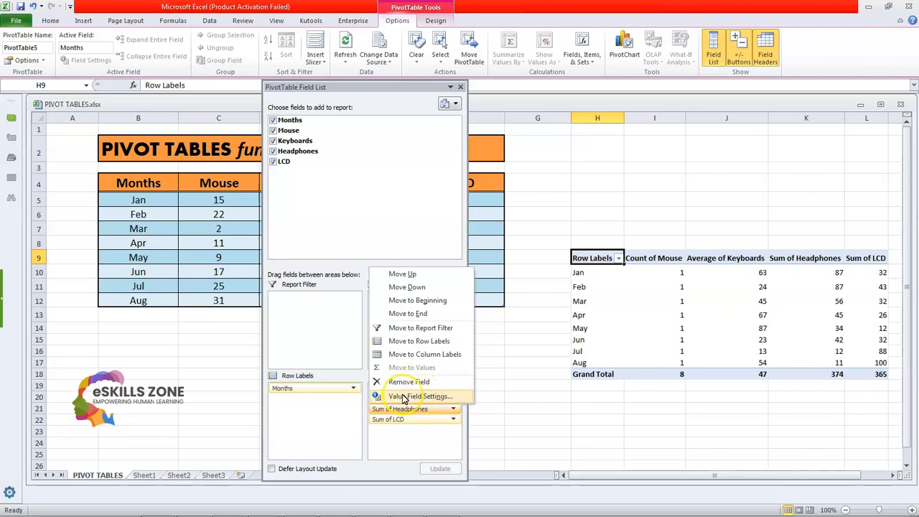
{"action": "left_click", "coordinate": [429, 399]}
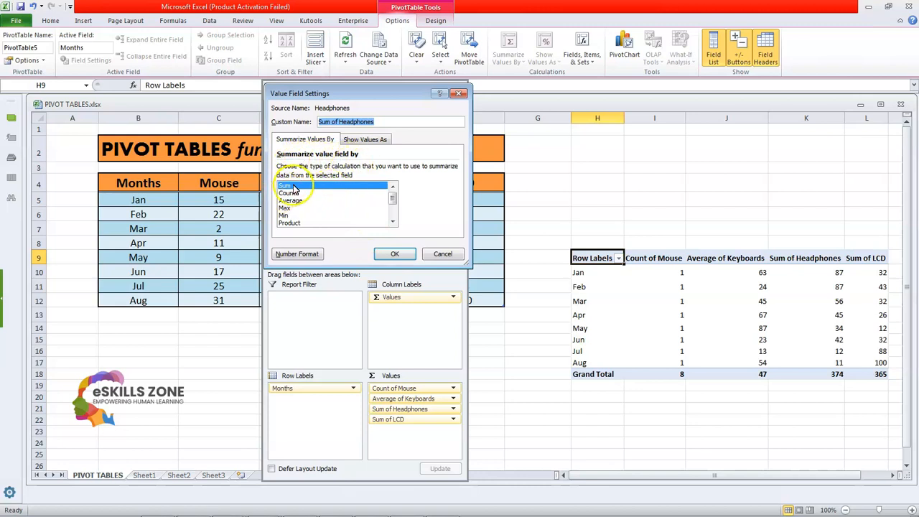
{"action": "left_click", "coordinate": [392, 223]}
{"action": "left_click", "coordinate": [391, 223]}
{"action": "left_click", "coordinate": [392, 223]}
{"action": "left_click_drag", "start_coordinate": [392, 212], "coordinate": [393, 188]}
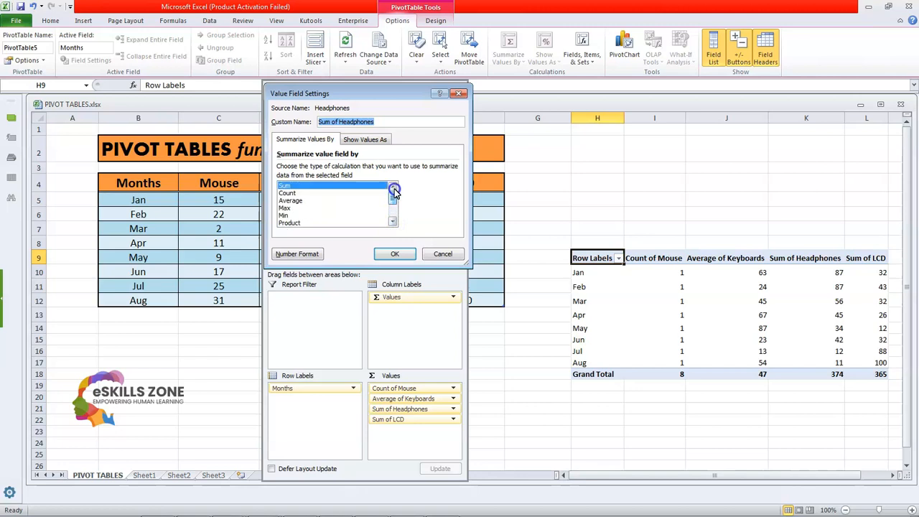
{"action": "left_click", "coordinate": [285, 207]}
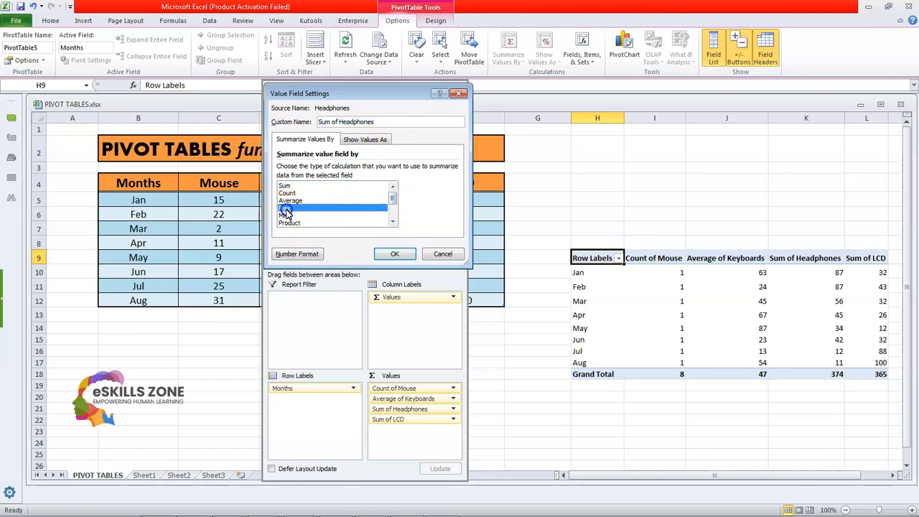
{"action": "left_click", "coordinate": [395, 255]}
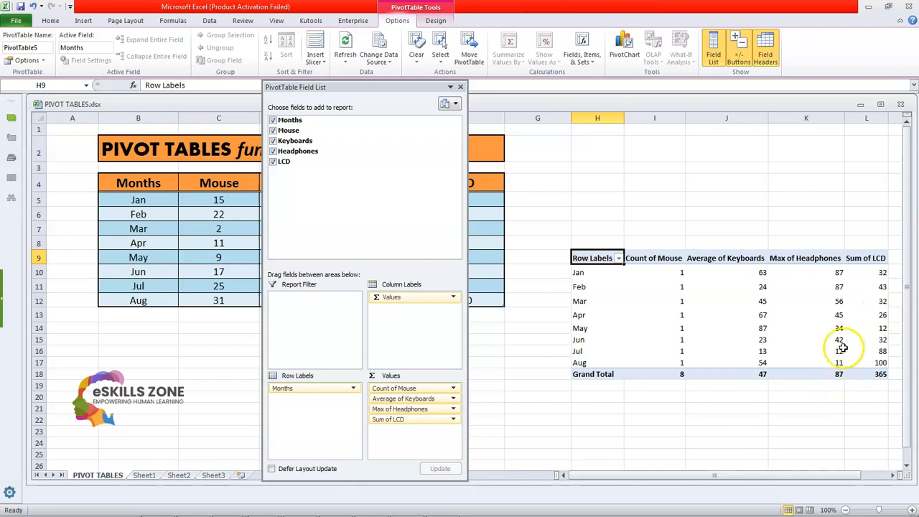
Narrow column G beside the PivotTable and widen column L, which holds the LCD values
{"action": "mouse_move", "coordinate": [871, 275]}
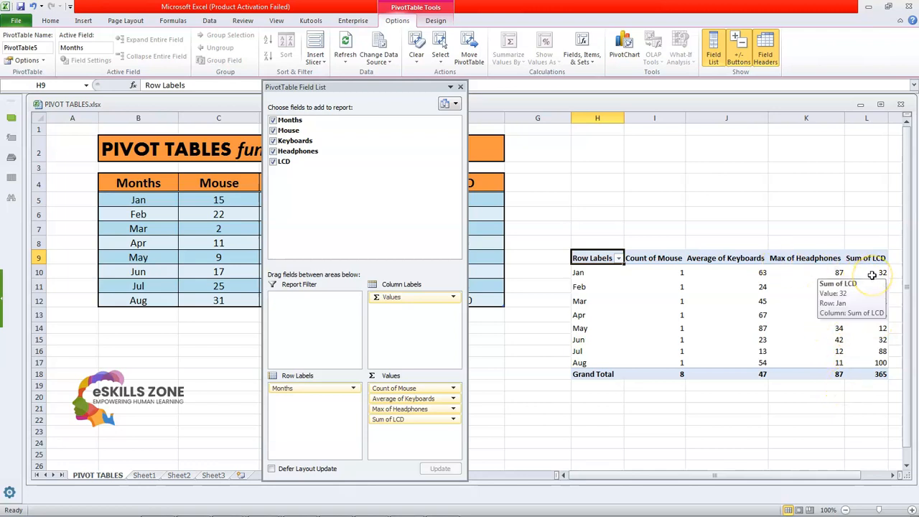
{"action": "left_click_drag", "start_coordinate": [571, 118], "coordinate": [553, 120]}
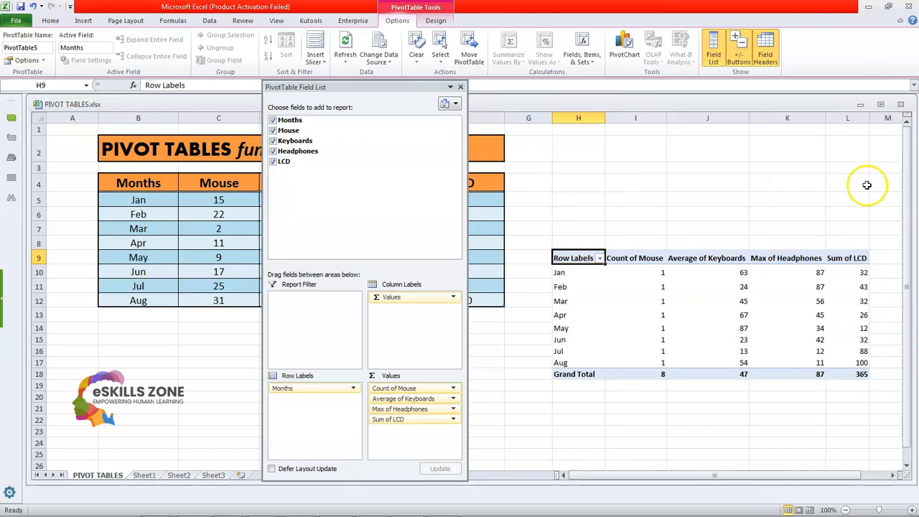
{"action": "left_click_drag", "start_coordinate": [880, 118], "coordinate": [885, 120]}
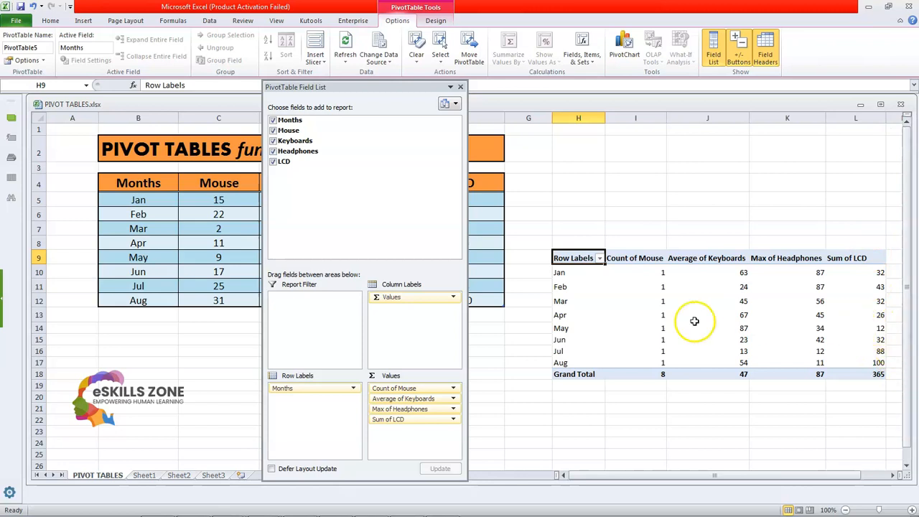
Change the LCD value field to be summarized by Min
{"action": "left_click", "coordinate": [453, 421]}
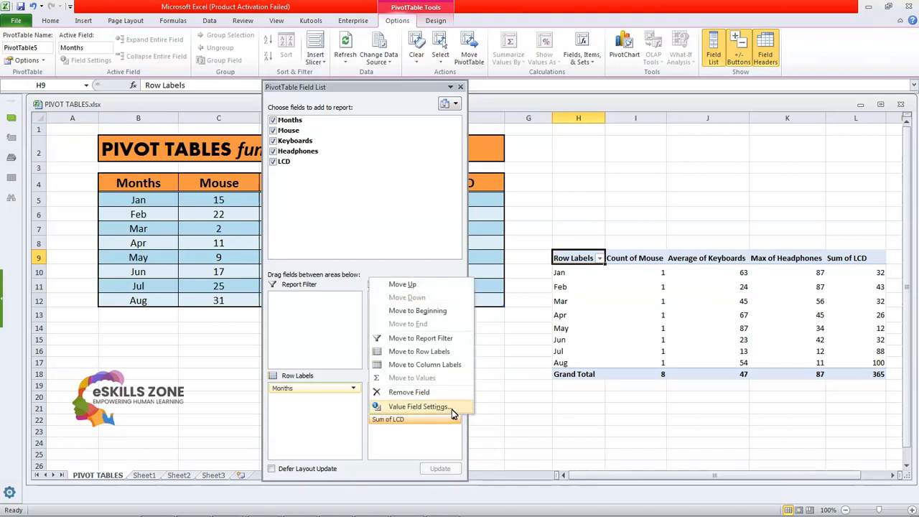
{"action": "left_click", "coordinate": [450, 408]}
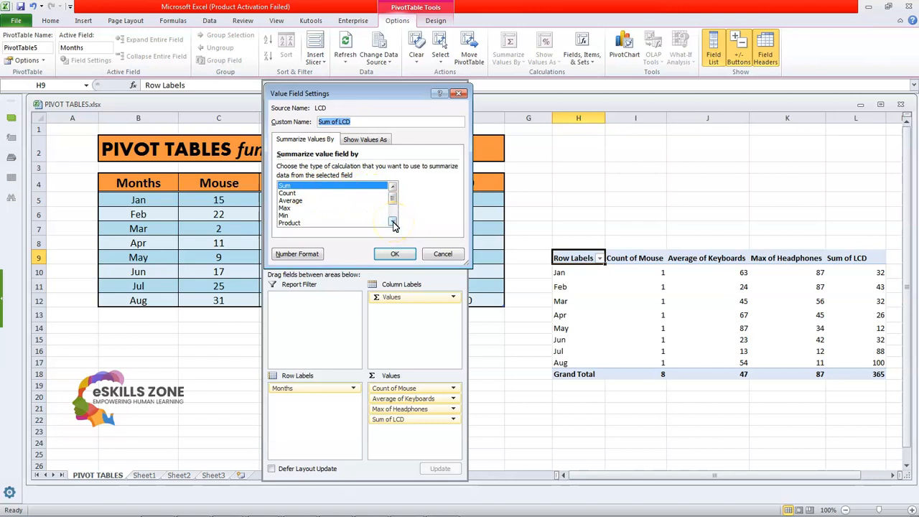
{"action": "left_click", "coordinate": [293, 215]}
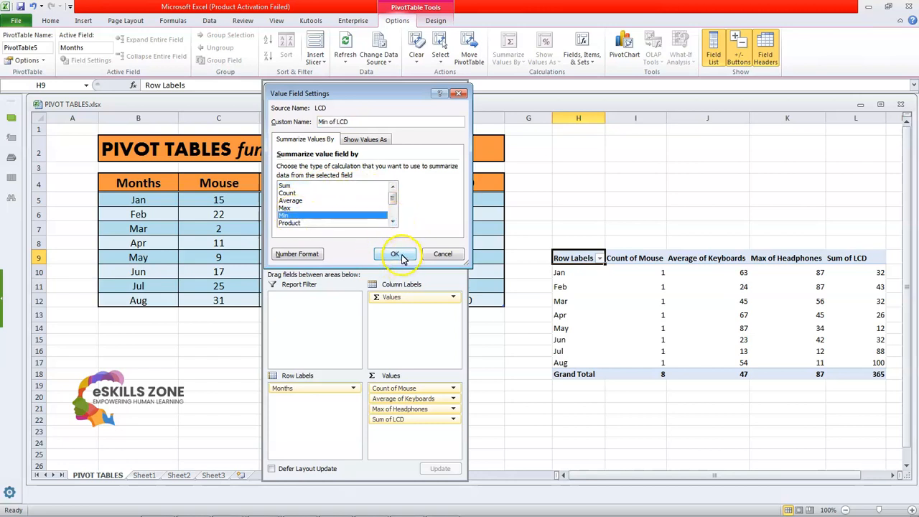
{"action": "left_click", "coordinate": [397, 253]}
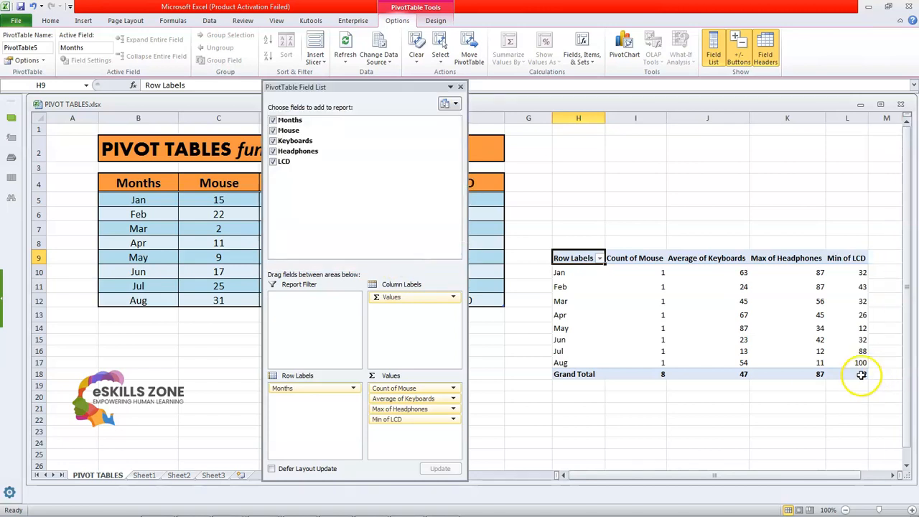
{"action": "mouse_move", "coordinate": [865, 375]}
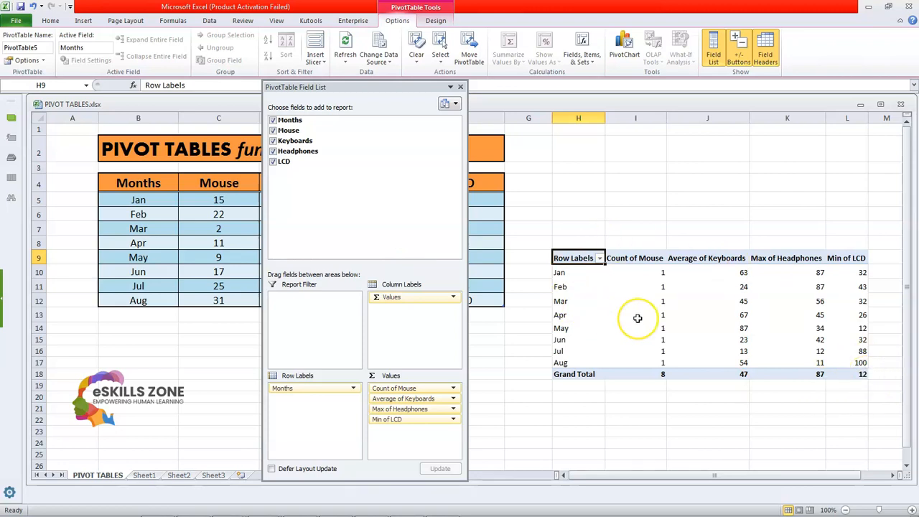
{"action": "mouse_move", "coordinate": [637, 318]}
{"action": "mouse_move", "coordinate": [662, 302]}
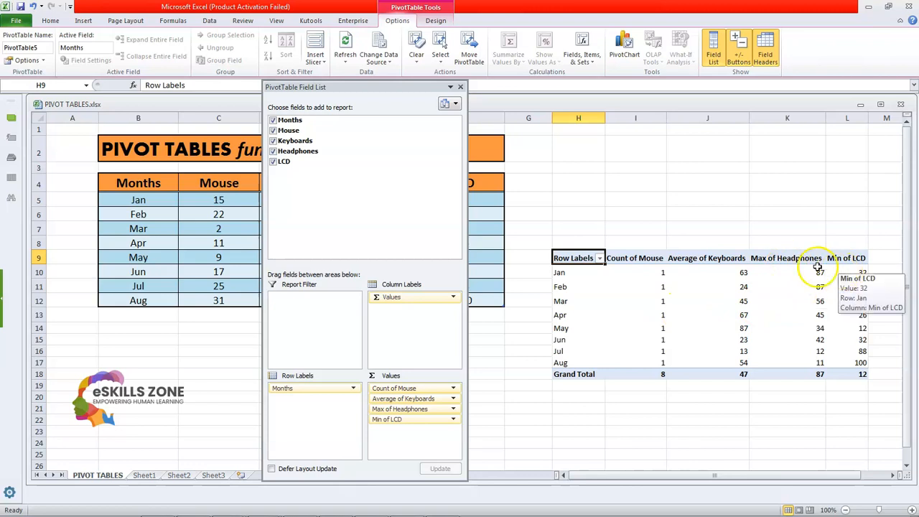
{"action": "mouse_move", "coordinate": [646, 269]}
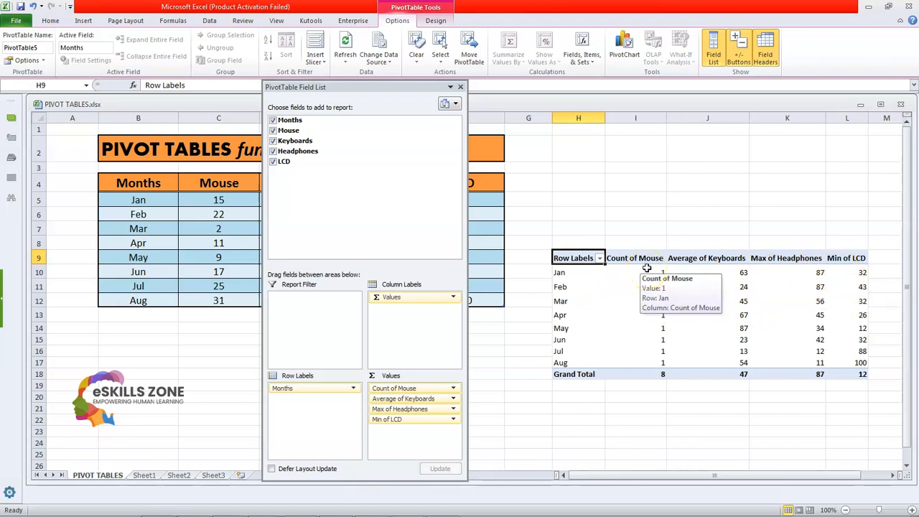